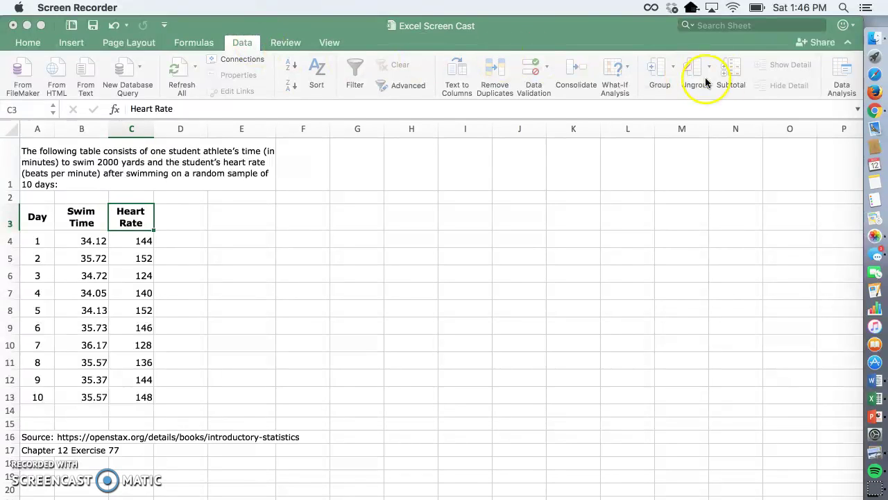
# Step: Start the Descriptive Statistics tool from the Data Analysis tools
pyautogui.click(844, 68)
pyautogui.click(844, 67)
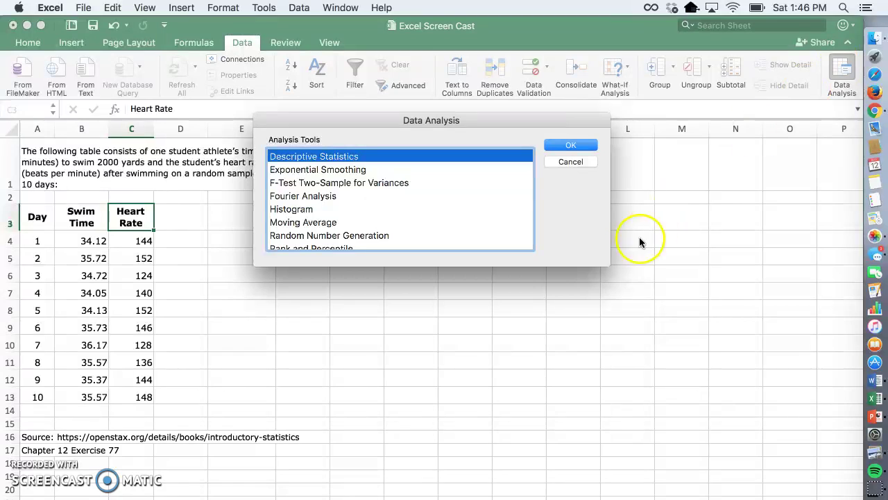
pyautogui.scroll(-5, 459, 240)
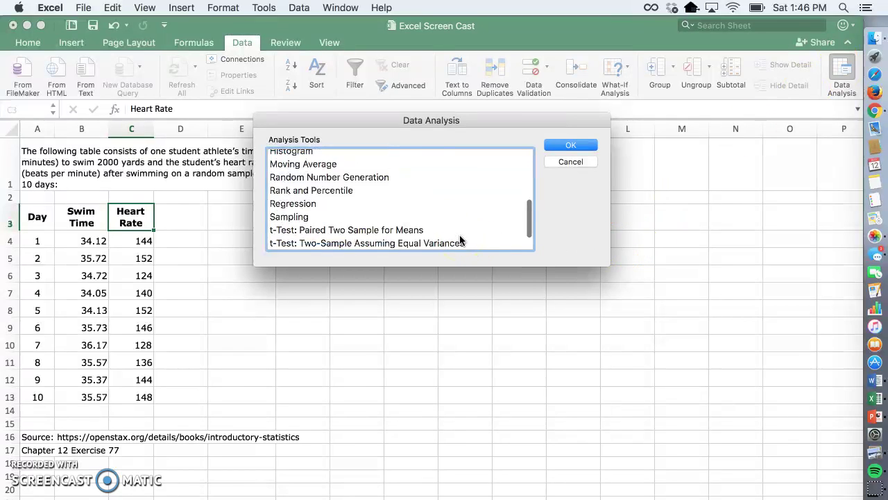
pyautogui.scroll(5, 459, 239)
pyautogui.scroll(-2, 459, 234)
pyautogui.scroll(1, 459, 235)
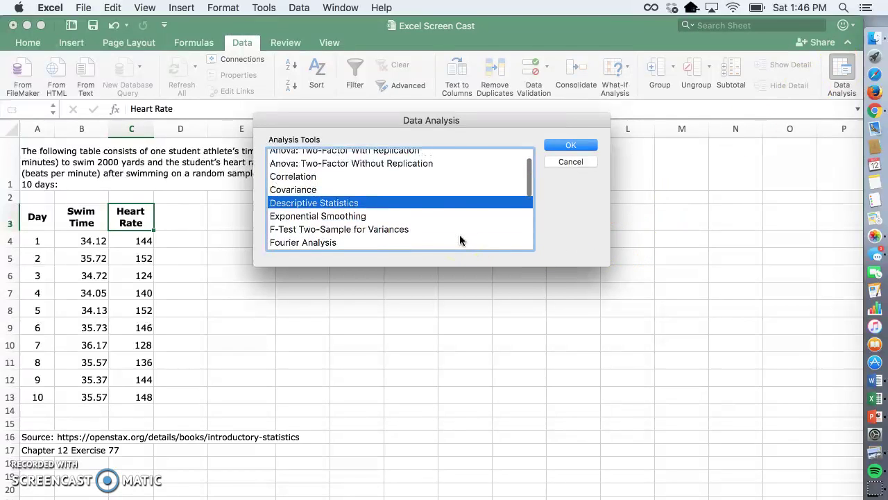
pyautogui.click(392, 206)
pyautogui.click(576, 144)
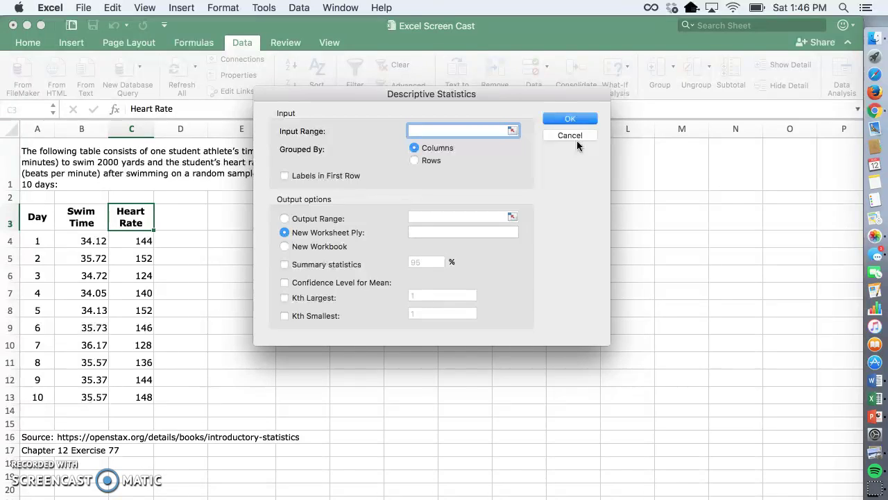
# Step: Set the Descriptive Statistics input to $B$3:$C$13, grouped by columns, with labels in the first row
pyautogui.click(499, 147)
pyautogui.click(469, 131)
pyautogui.moveTo(79, 212); pyautogui.dragTo(122, 393)
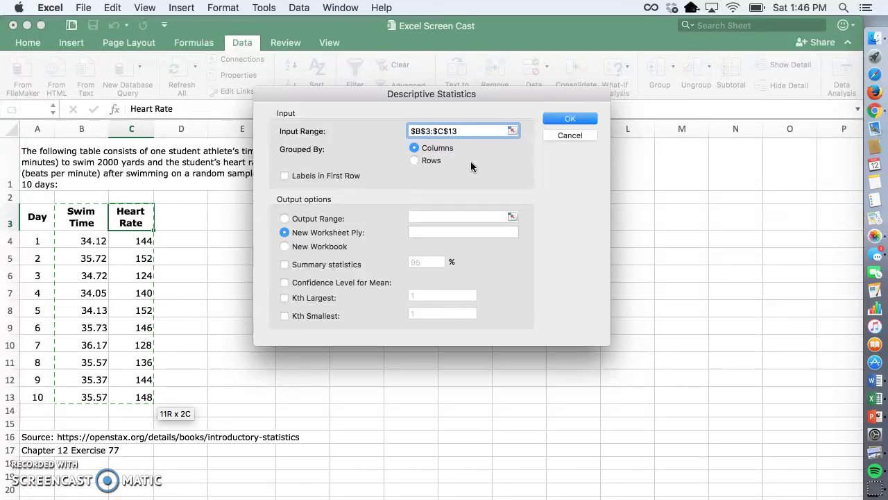
pyautogui.click(284, 176)
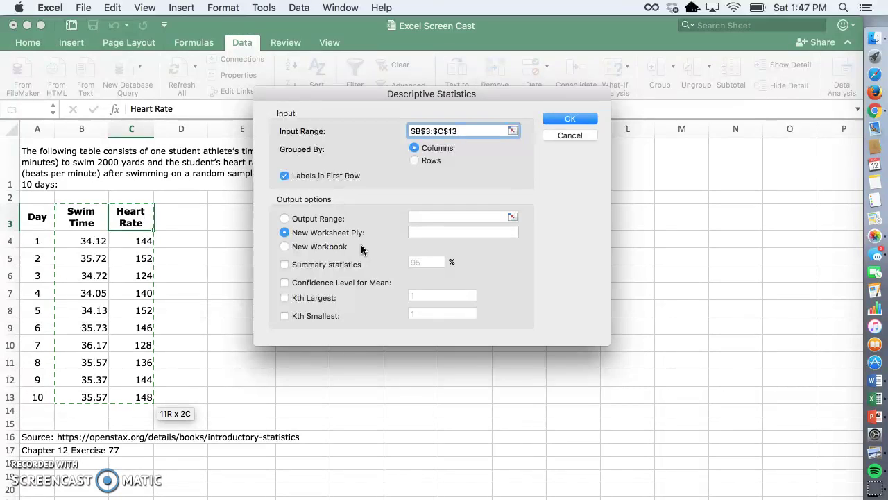
# Step: Set the output range to $E$3, include summary statistics, and run the Descriptive Statistics analysis
pyautogui.click(316, 220)
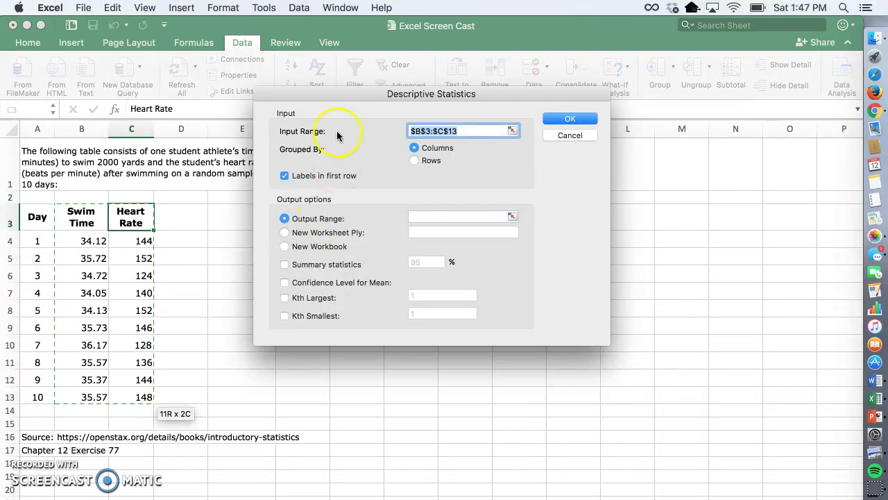
pyautogui.moveTo(314, 96); pyautogui.dragTo(439, 98)
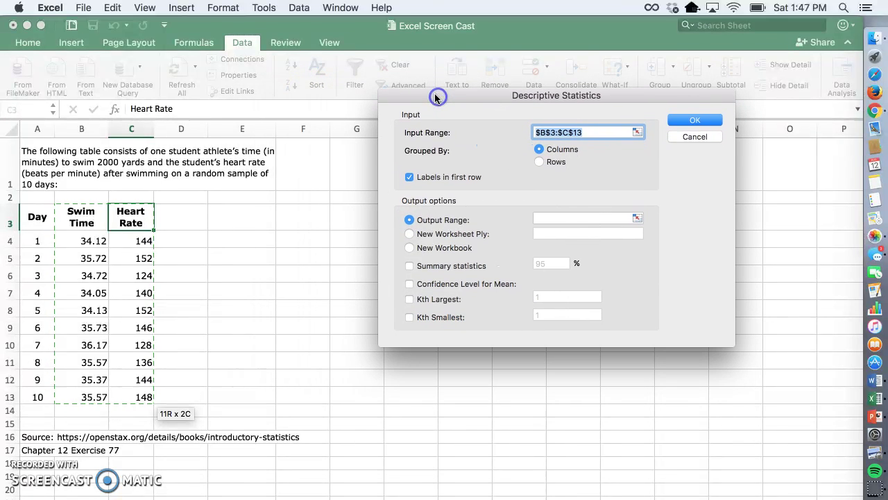
pyautogui.click(552, 215)
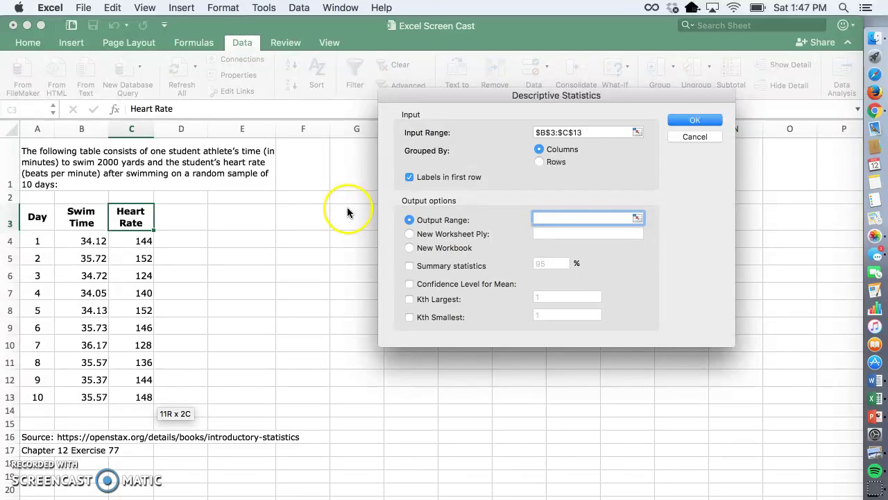
pyautogui.click(250, 215)
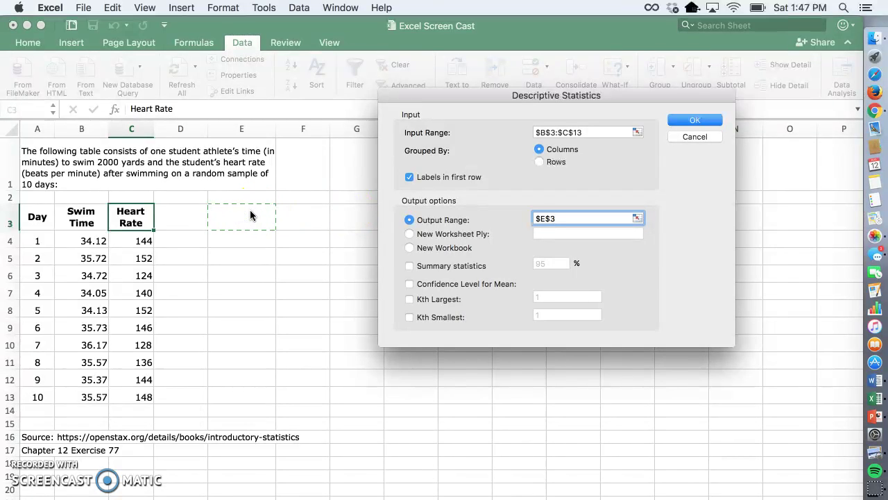
pyautogui.click(271, 212)
pyautogui.click(567, 219)
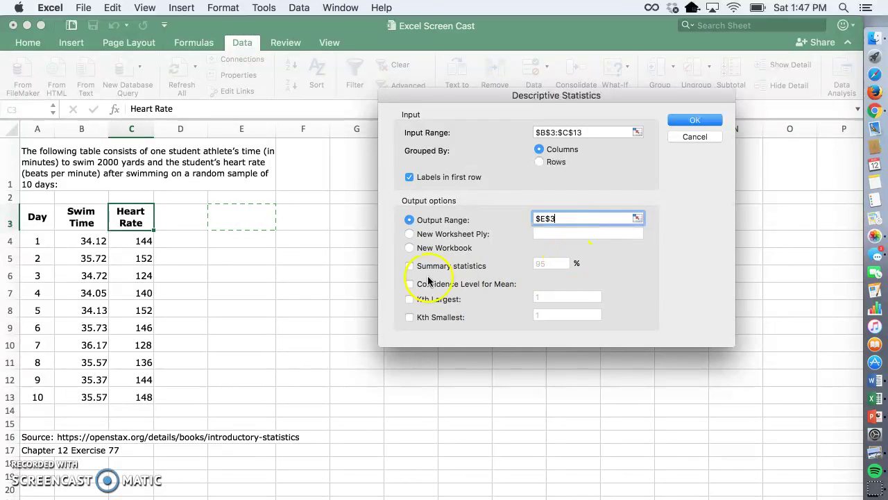
pyautogui.click(409, 267)
pyautogui.click(684, 122)
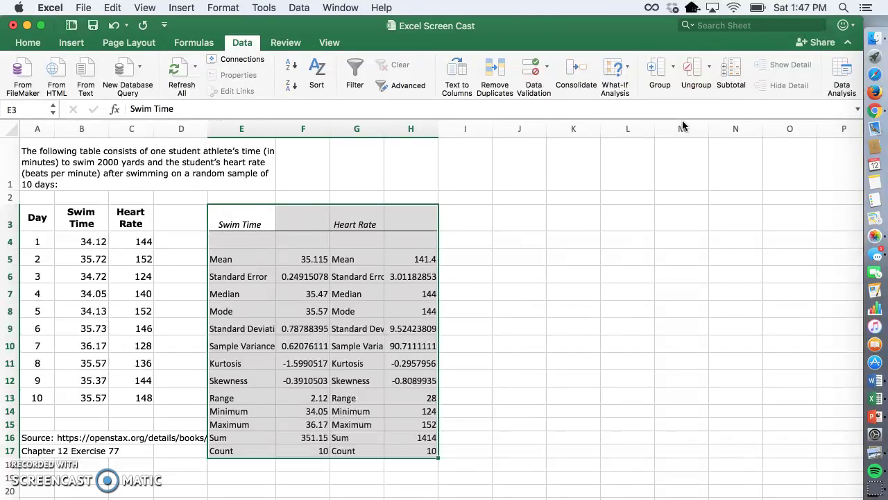
# Step: Examine the statistic labels in column E of the output, from Mean down to Count
pyautogui.moveTo(267, 257); pyautogui.dragTo(262, 278)
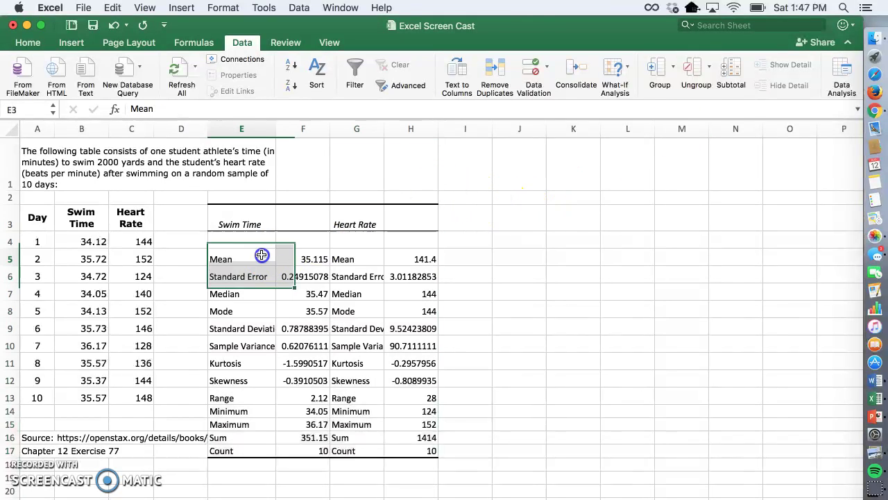
pyautogui.click(262, 255)
pyautogui.press('Down')
pyautogui.press('Down')
pyautogui.press('Down')
pyautogui.press('Down')
pyautogui.press('Down')
pyautogui.press('Down')
pyautogui.press('Down')
pyautogui.press('Down')
pyautogui.press('Down')
pyautogui.press('Down')
pyautogui.press('Down')
pyautogui.press('Down')
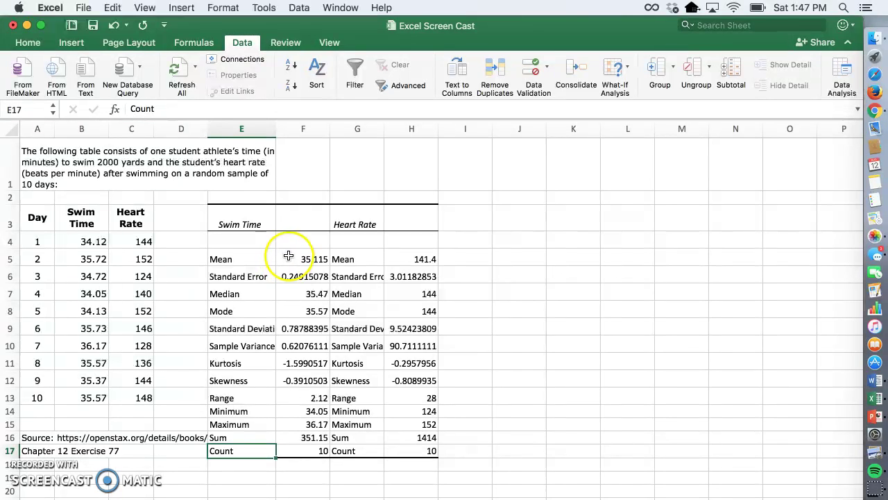
# Step: Move the output's Swim Time heading to F3 and its Heart Rate heading to H3, above their values
pyautogui.click(238, 213)
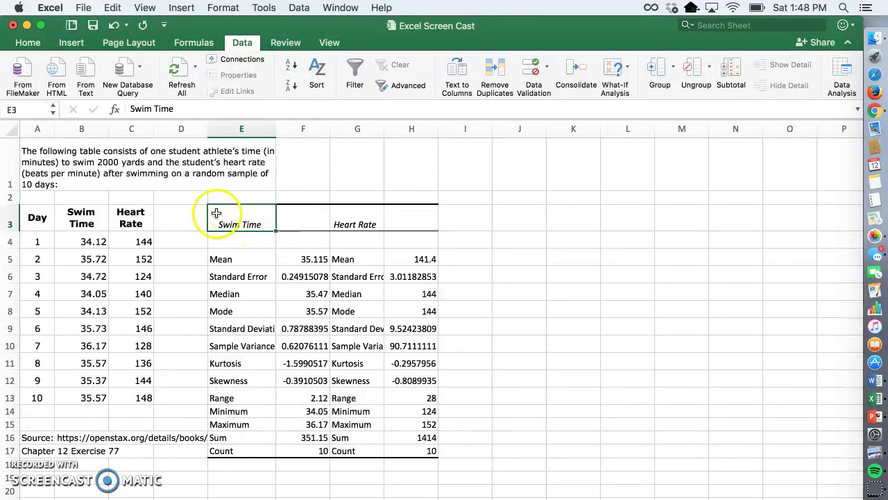
pyautogui.moveTo(275, 217); pyautogui.dragTo(306, 212)
pyautogui.click(346, 214)
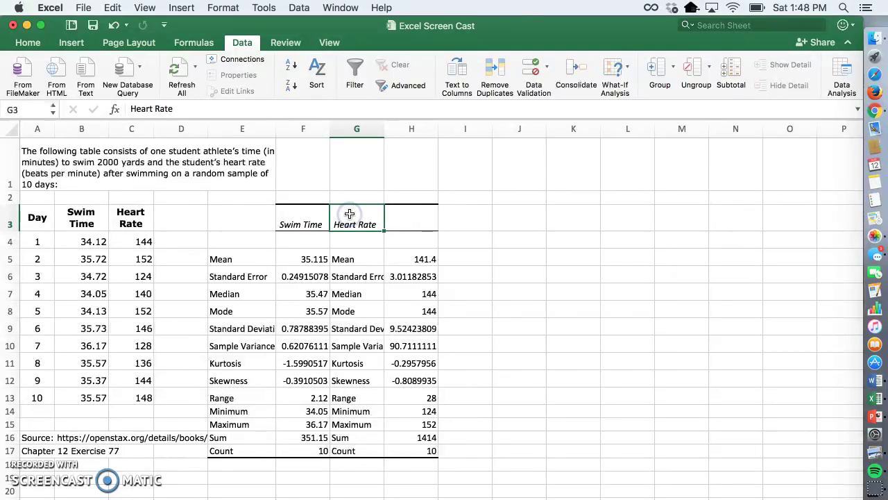
pyautogui.moveTo(385, 216); pyautogui.dragTo(433, 215)
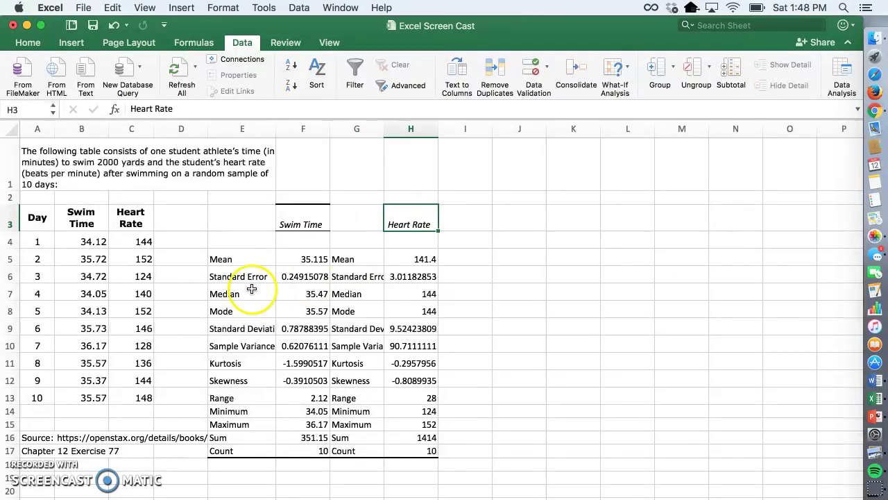
# Step: Delete column G, which repeats the statistic labels already in column E
pyautogui.click(220, 259)
pyautogui.click(351, 257)
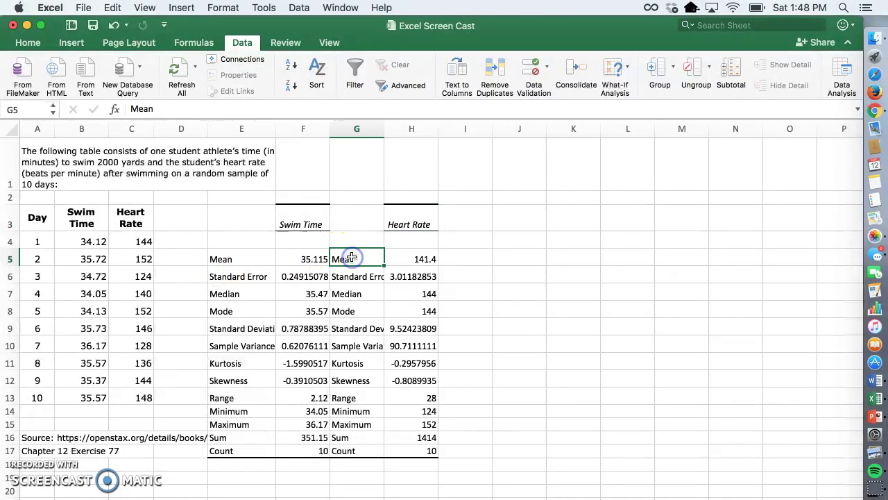
pyautogui.click(346, 127)
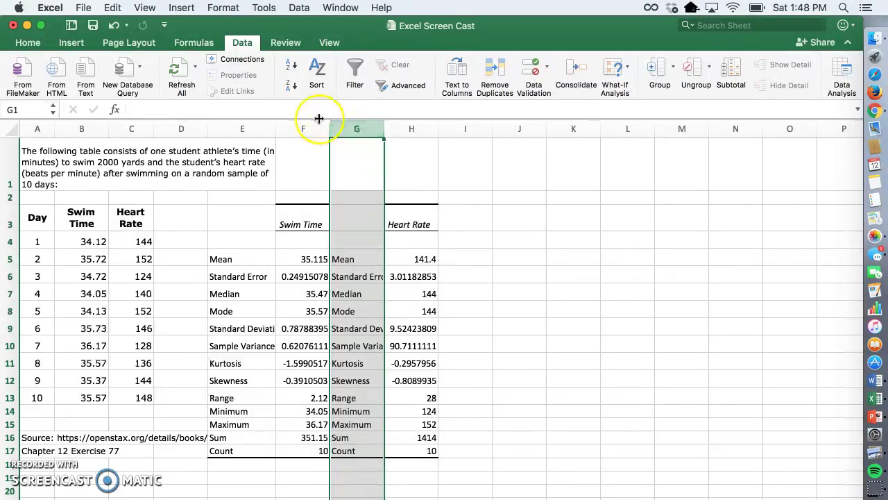
pyautogui.click(28, 43)
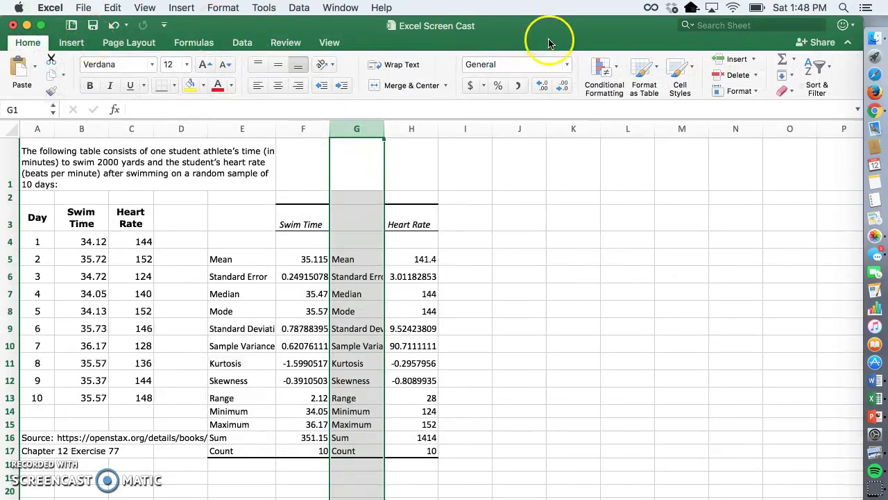
pyautogui.click(734, 75)
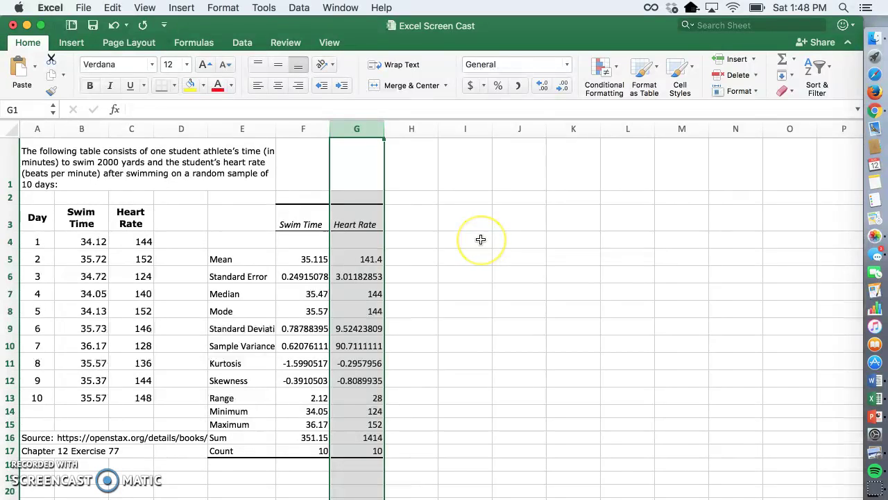
# Step: Delete the blank, Standard Error, Kurtosis and Skewness rows from the statistics table in columns E to G, shifting the cells below up
pyautogui.moveTo(232, 240); pyautogui.dragTo(346, 240)
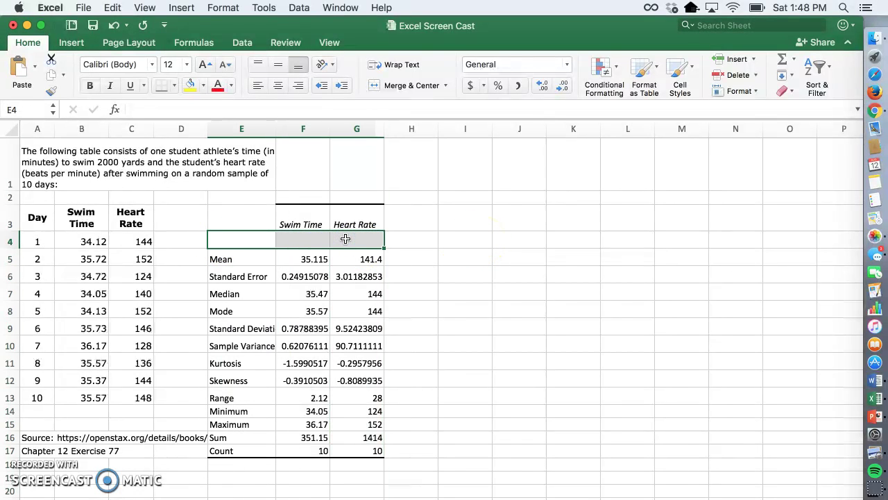
pyautogui.click(736, 75)
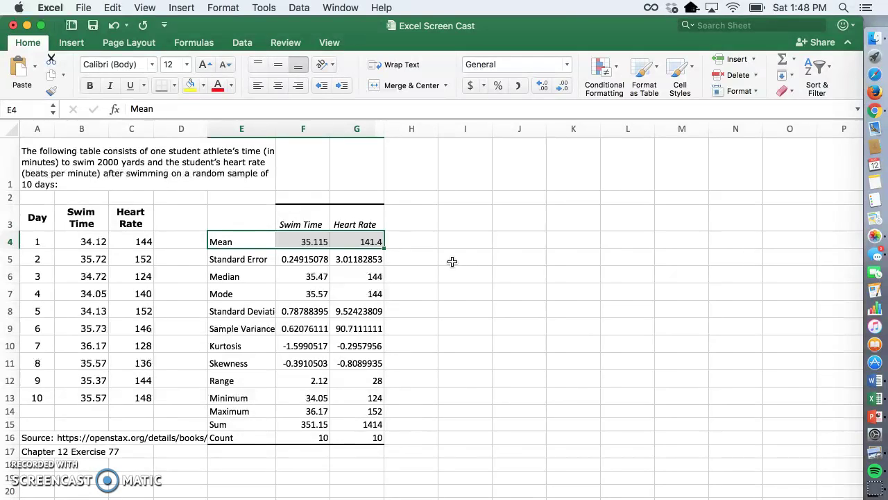
pyautogui.moveTo(212, 259); pyautogui.dragTo(347, 259)
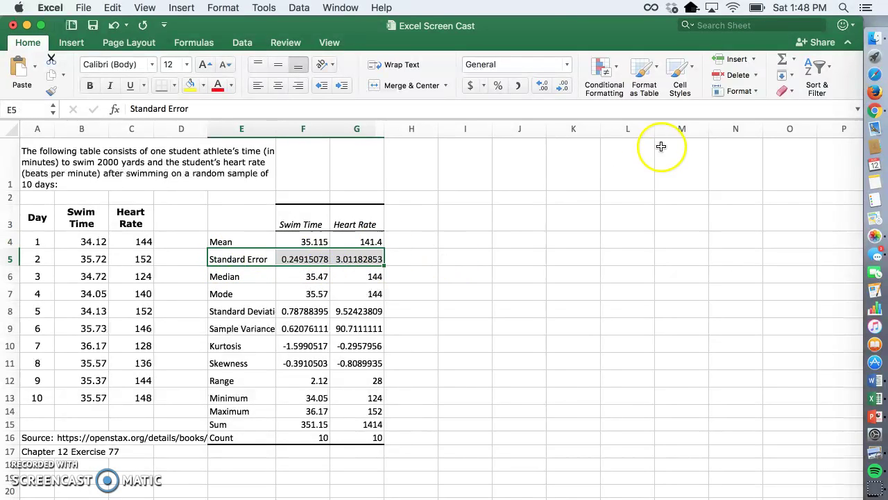
pyautogui.click(735, 73)
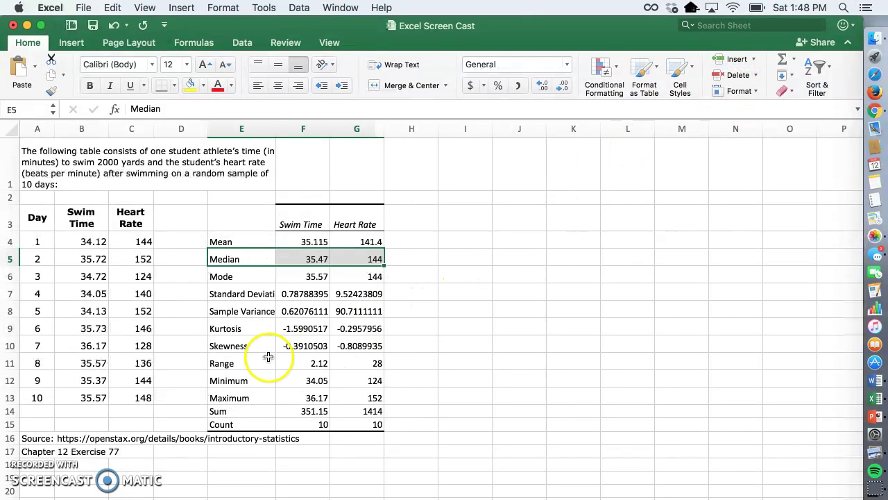
pyautogui.moveTo(250, 329); pyautogui.dragTo(351, 344)
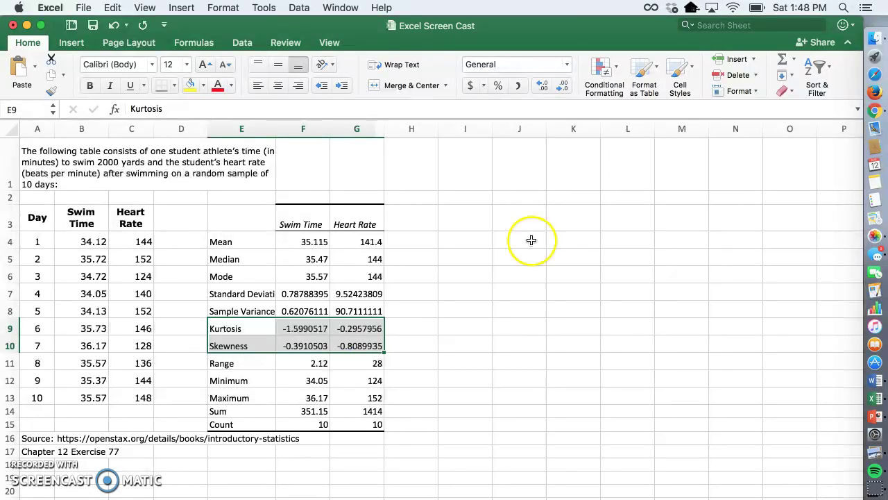
pyautogui.click(728, 76)
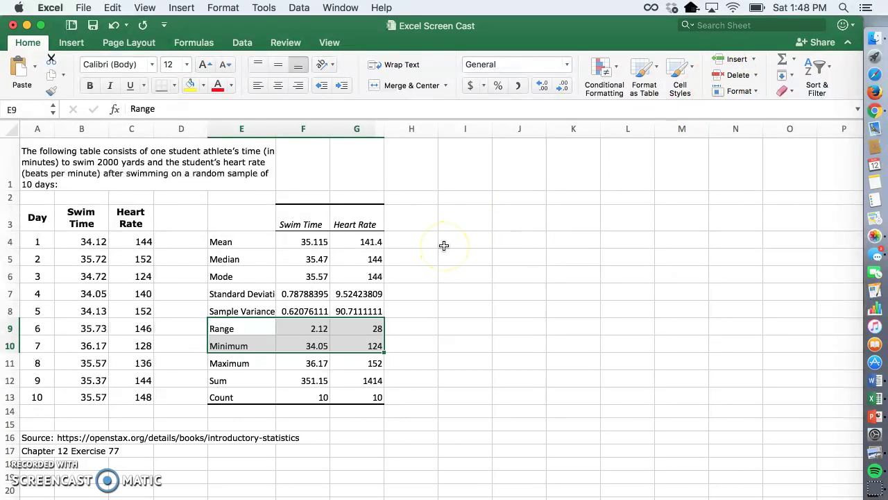
# Step: Enter the heading "Statistics" in cell E3 above the statistic labels
pyautogui.click(232, 217)
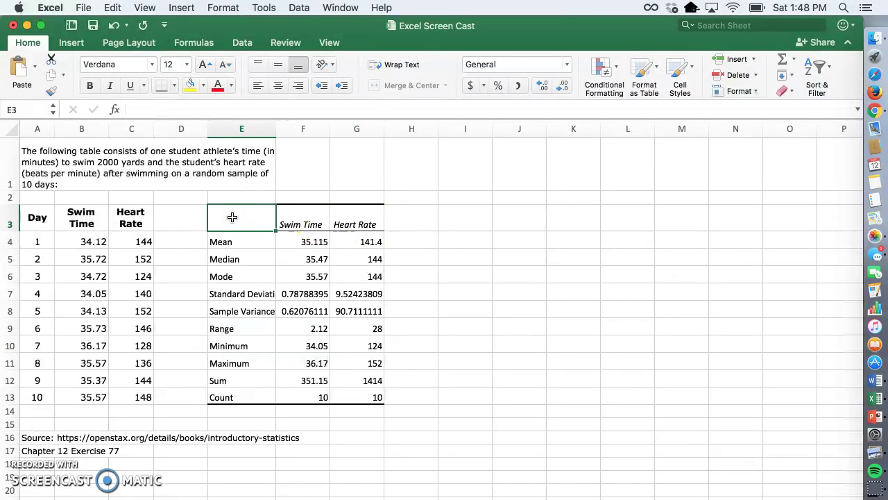
pyautogui.write('Stat')
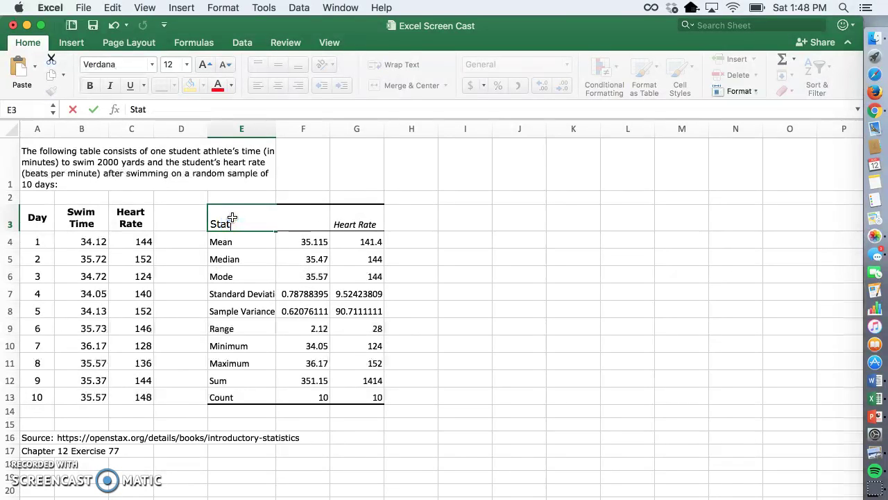
pyautogui.write('istics')
pyautogui.press('Return')
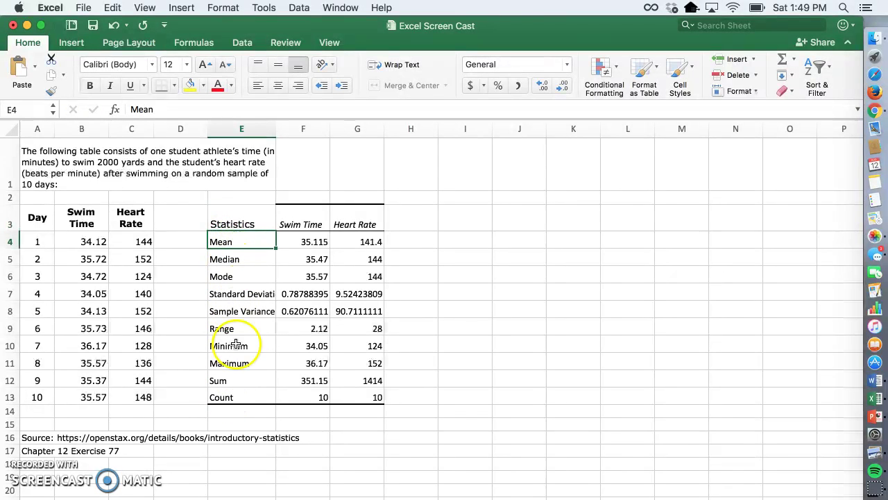
# Step: Copy the Swim Time heading's formatting in F3 to the Statistics heading, and vertically center the headings in E3:G3
pyautogui.click(245, 218)
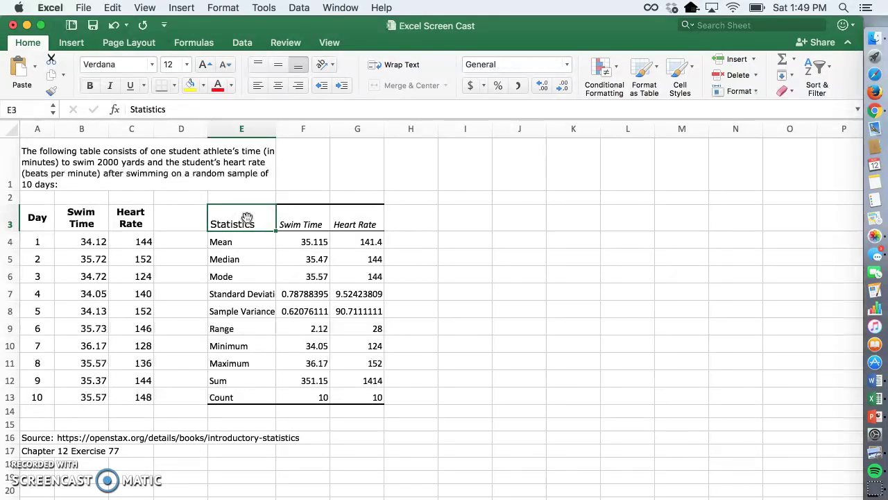
pyautogui.click(295, 213)
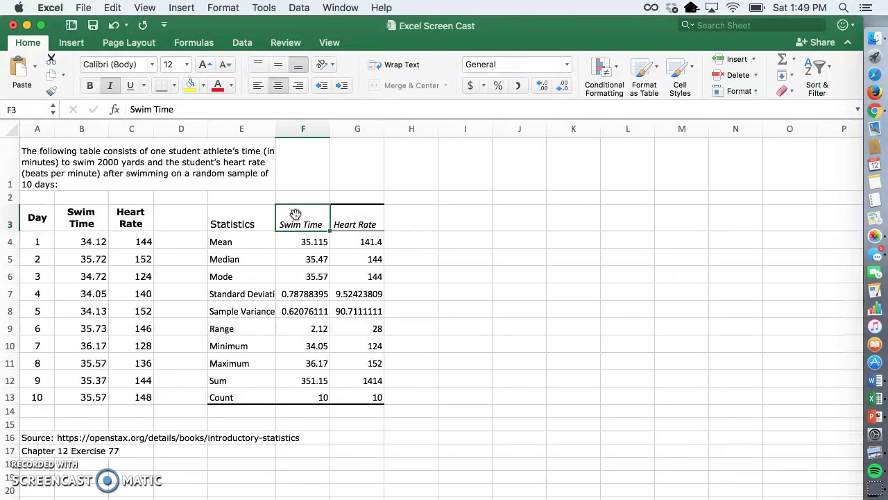
pyautogui.click(52, 88)
pyautogui.click(276, 208)
pyautogui.click(236, 222)
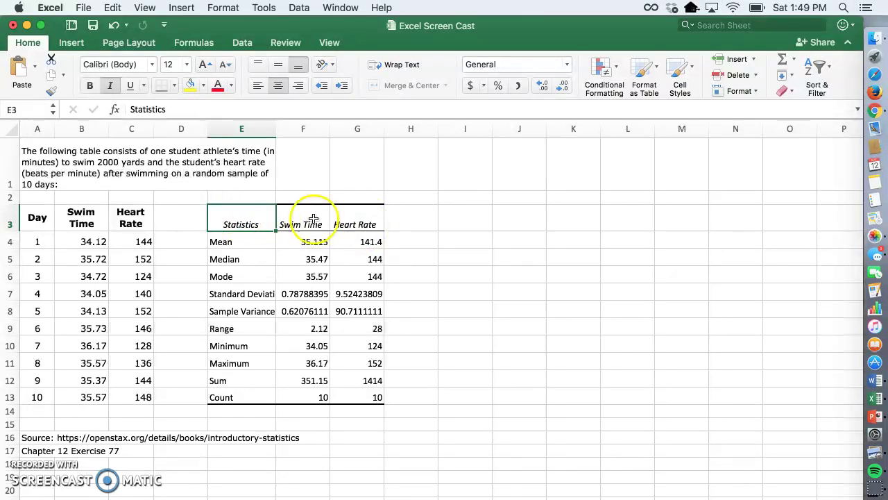
pyautogui.moveTo(366, 214); pyautogui.dragTo(261, 214)
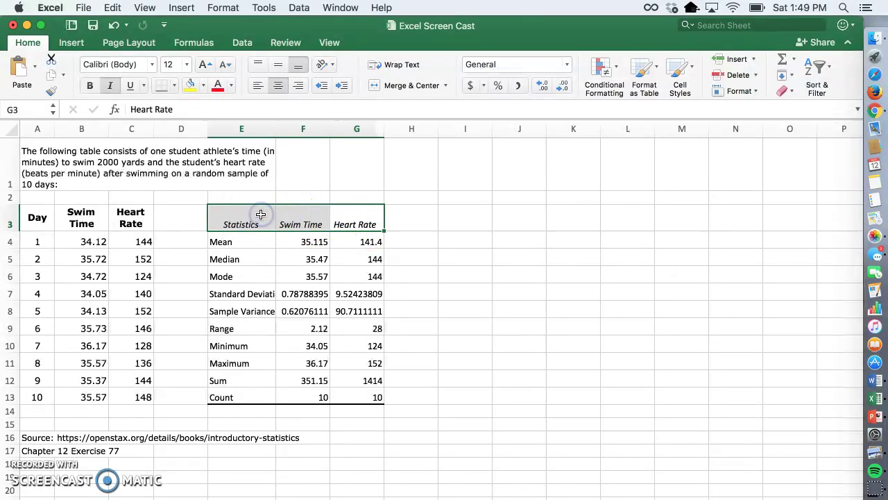
pyautogui.click(278, 65)
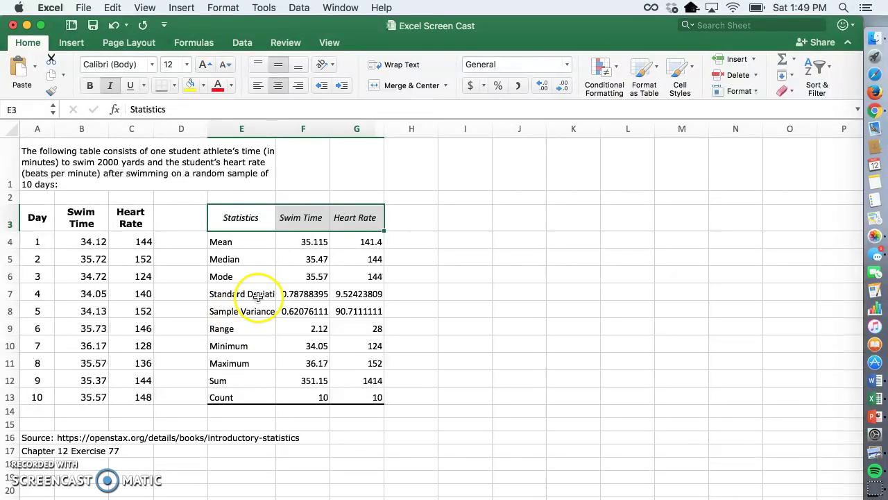
# Step: Autofit column E to the width of its longest statistic label
pyautogui.doubleClick(275, 130)
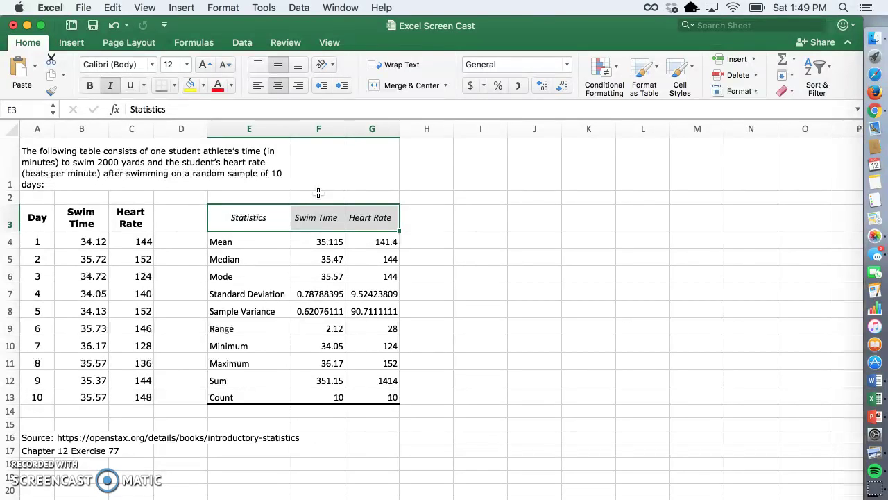
pyautogui.click(309, 241)
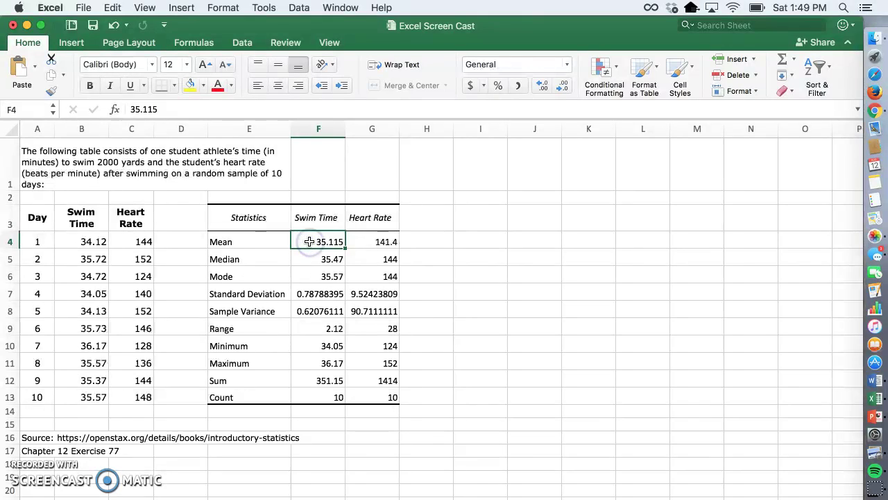
pyautogui.press('Down')
pyautogui.press('Up')
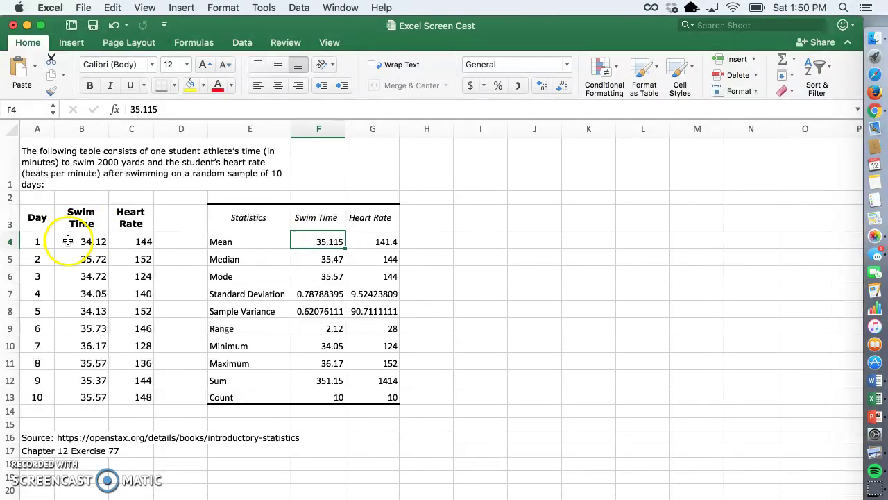
# Step: Format the Swim Time statistics from Mean to Sum, F4:F12, as Number with three decimal places
pyautogui.moveTo(309, 375); pyautogui.dragTo(318, 243)
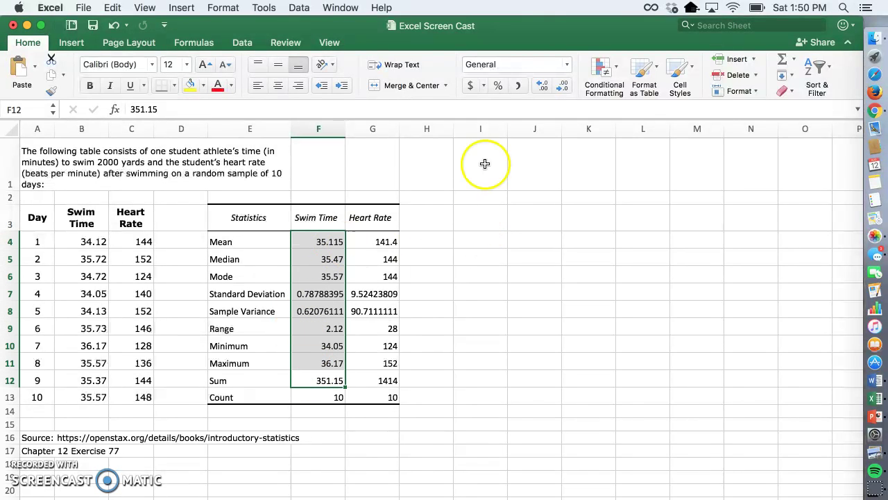
pyautogui.click(566, 64)
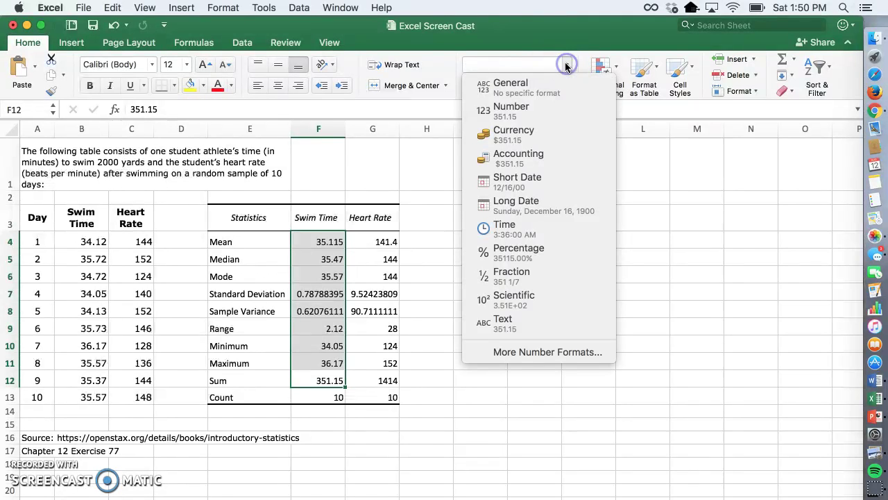
pyautogui.click(506, 115)
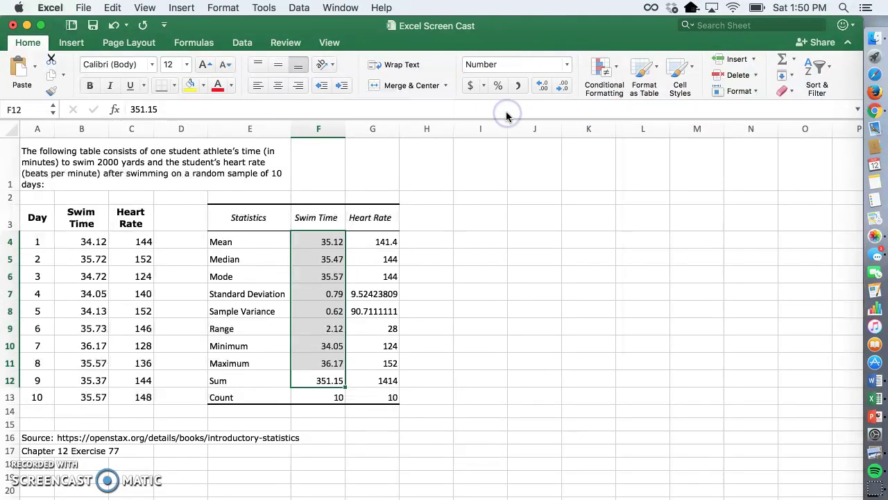
pyautogui.click(540, 85)
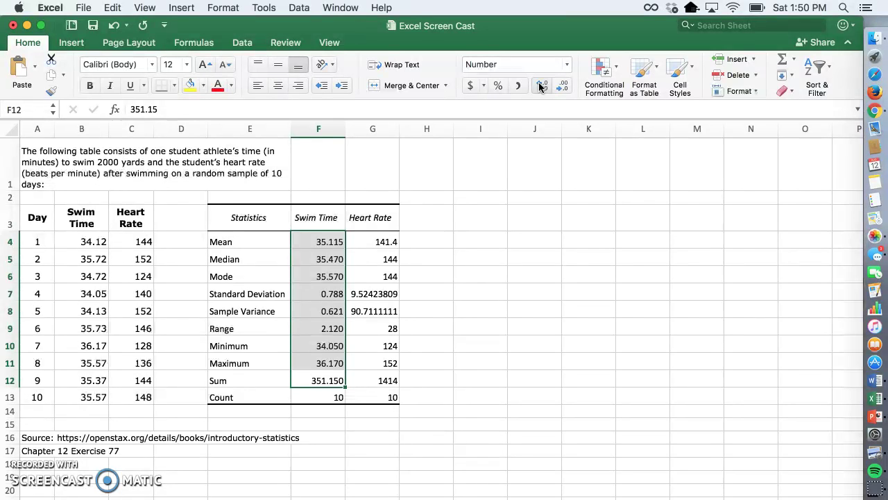
# Step: Format the Heart Rate statistics from Mean to Sum, G4:G12, as Number with one decimal place
pyautogui.click(383, 242)
pyautogui.moveTo(384, 241); pyautogui.dragTo(372, 378)
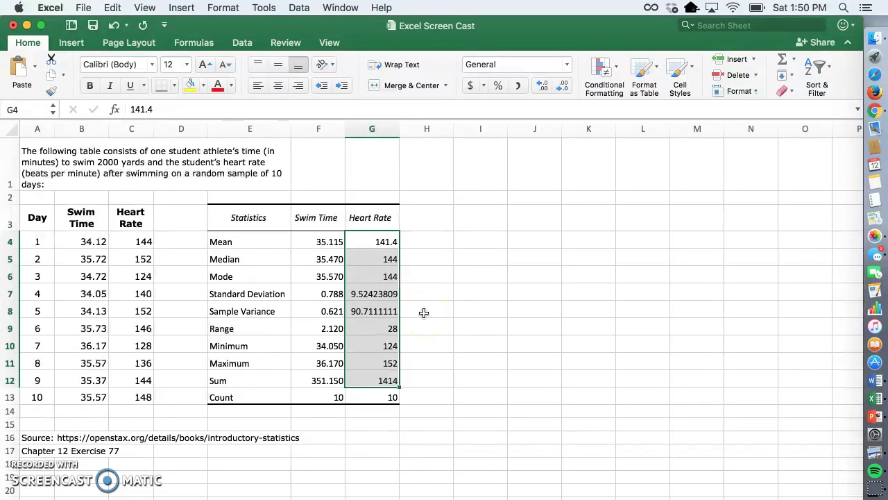
pyautogui.click(524, 64)
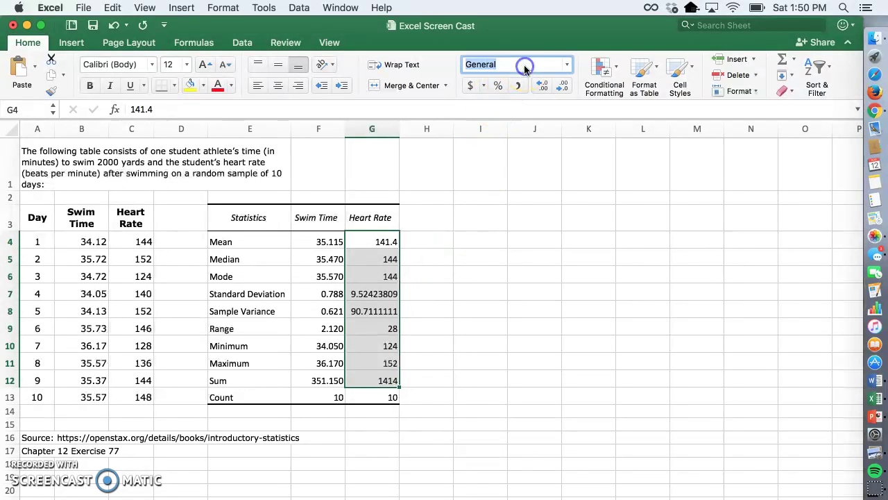
pyautogui.click(565, 65)
pyautogui.click(516, 109)
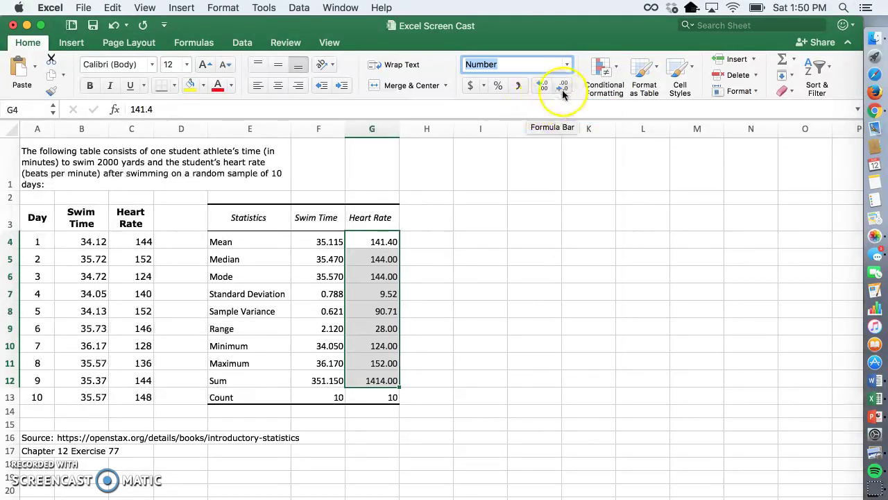
pyautogui.click(563, 87)
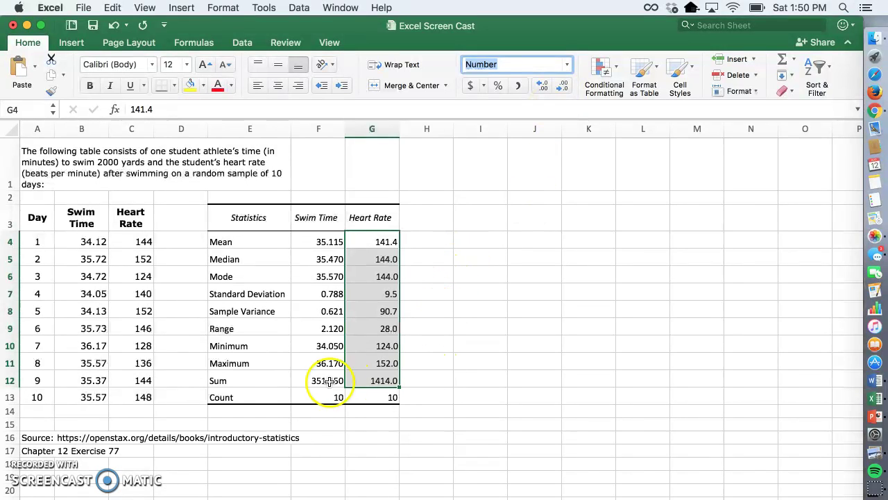
# Step: Replace the Count label in cell E13 with "Sample Size"
pyautogui.click(244, 396)
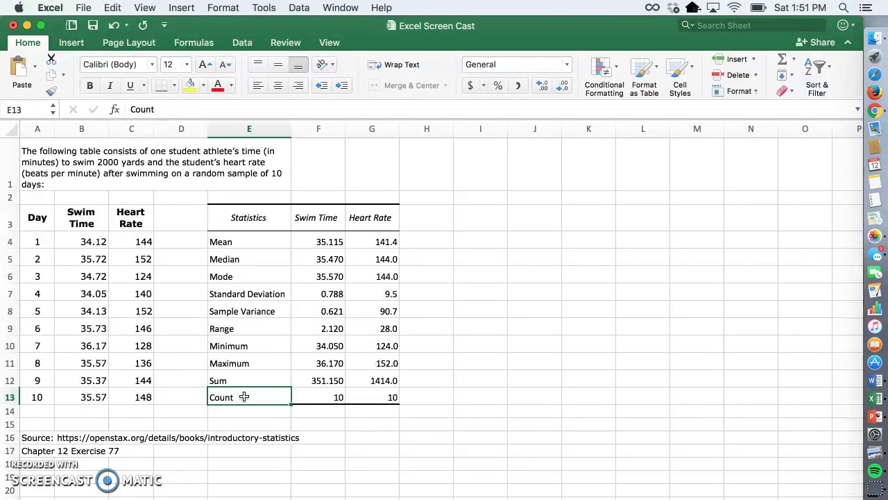
pyautogui.write('Sample')
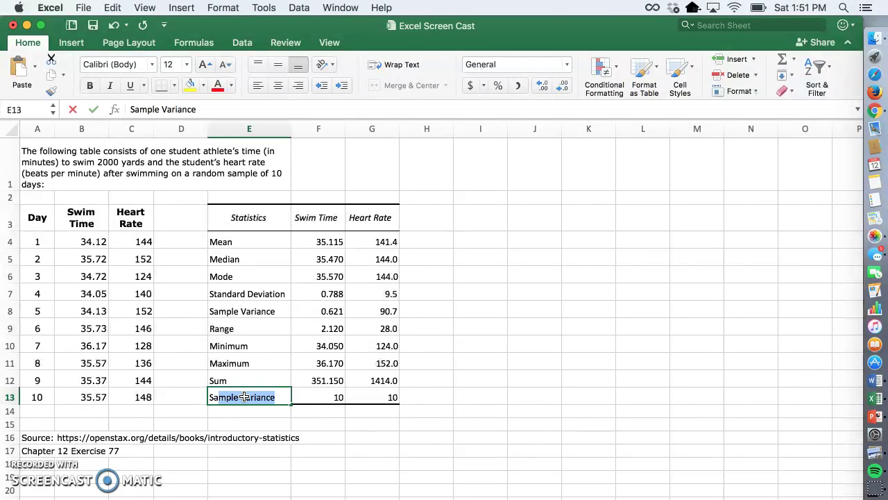
pyautogui.write(' Size')
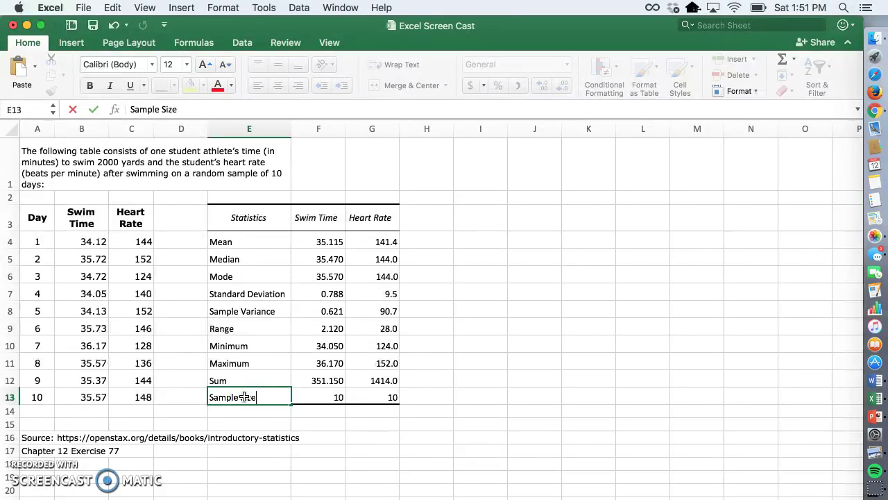
pyautogui.press('Return')
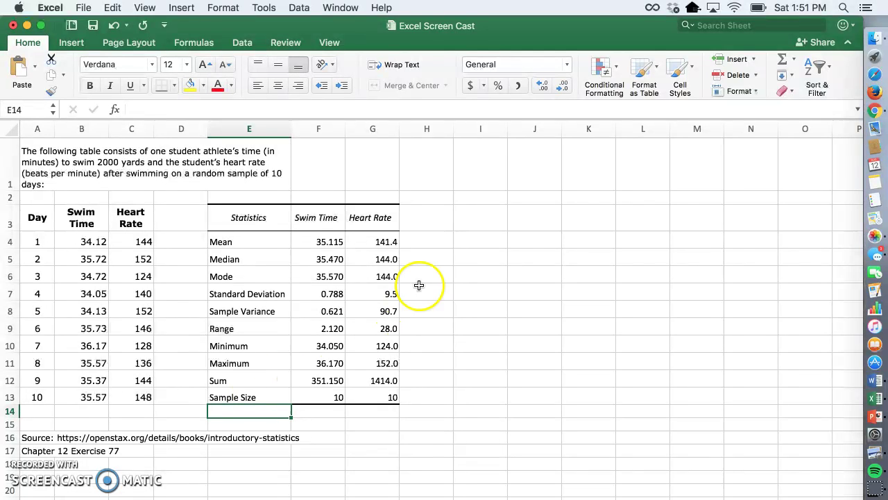
pyautogui.click(439, 172)
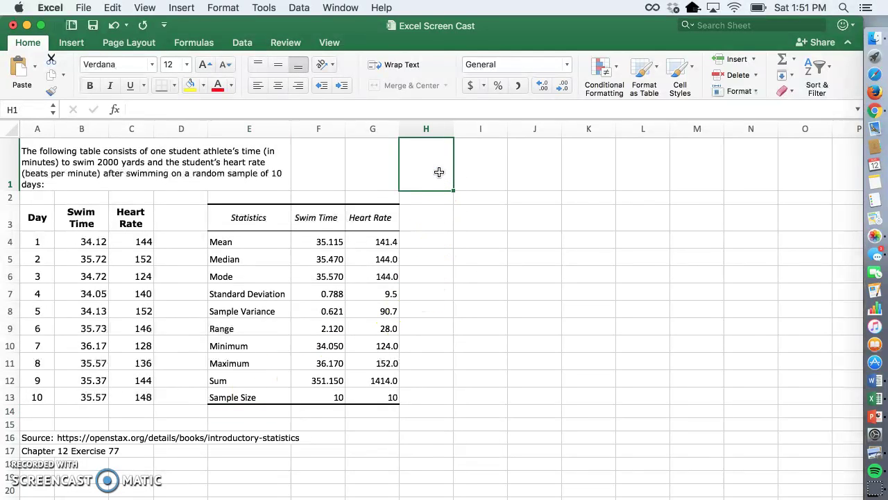